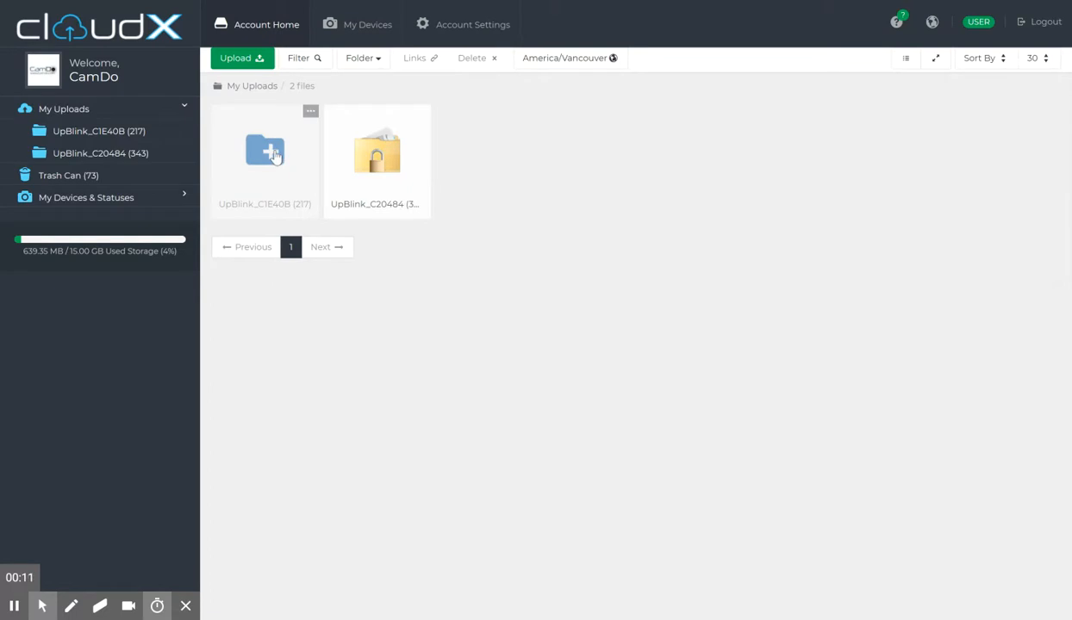
Step: Open the UpBlink_C1E40B folder in list view and select the images from 20160914165843.jpg through 20160914165854.jpg
{"action": "left_click", "coordinate": [274, 155]}
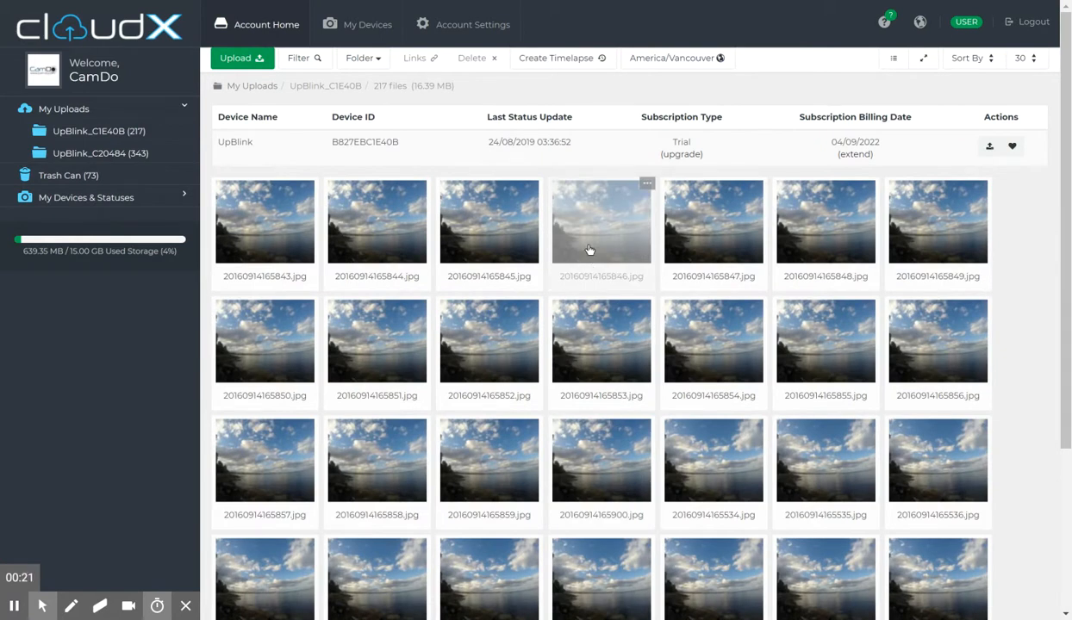
{"action": "left_click", "coordinate": [894, 61]}
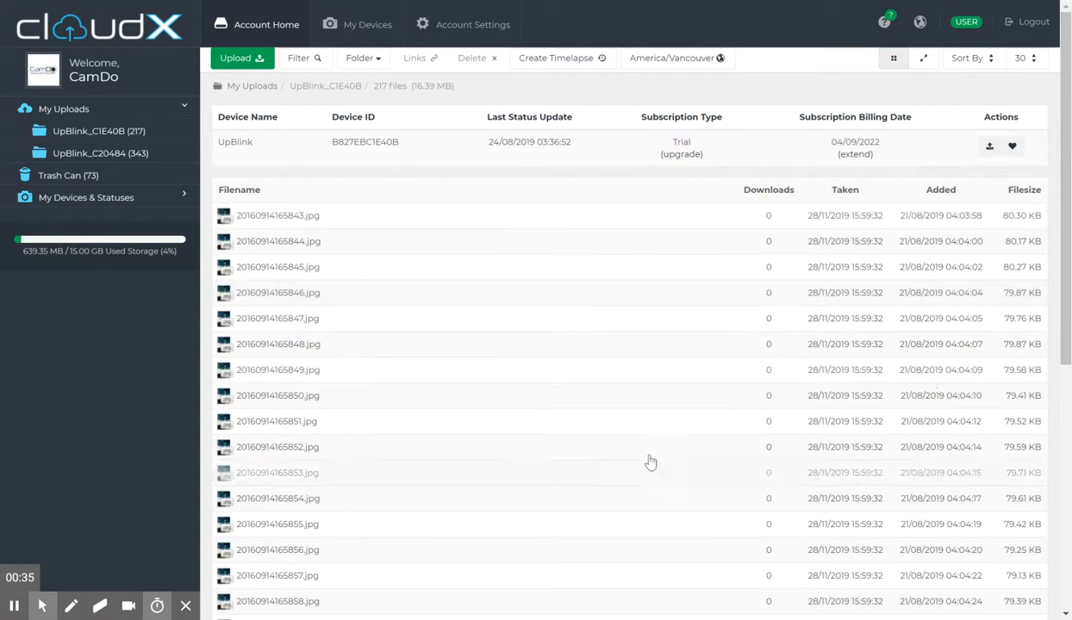
{"action": "left_click_drag", "start_coordinate": [210, 181], "coordinate": [461, 499]}
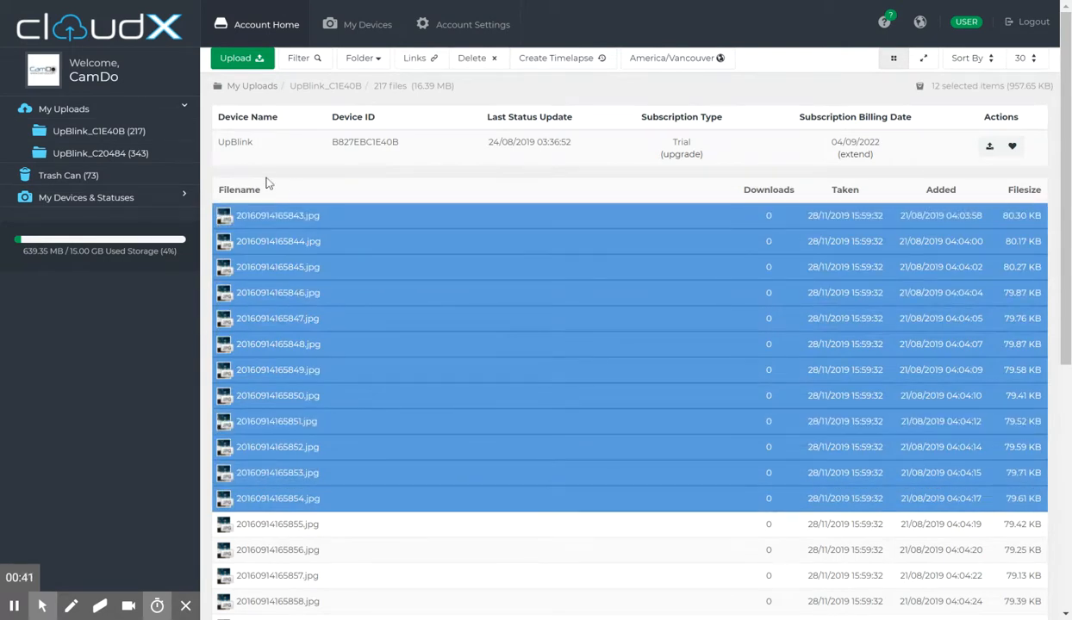
Step: Try to filter the current folder by date taken from August 21, 2019 02:03 AM to August 21, 2019 09:58 PM
{"action": "left_click", "coordinate": [303, 60]}
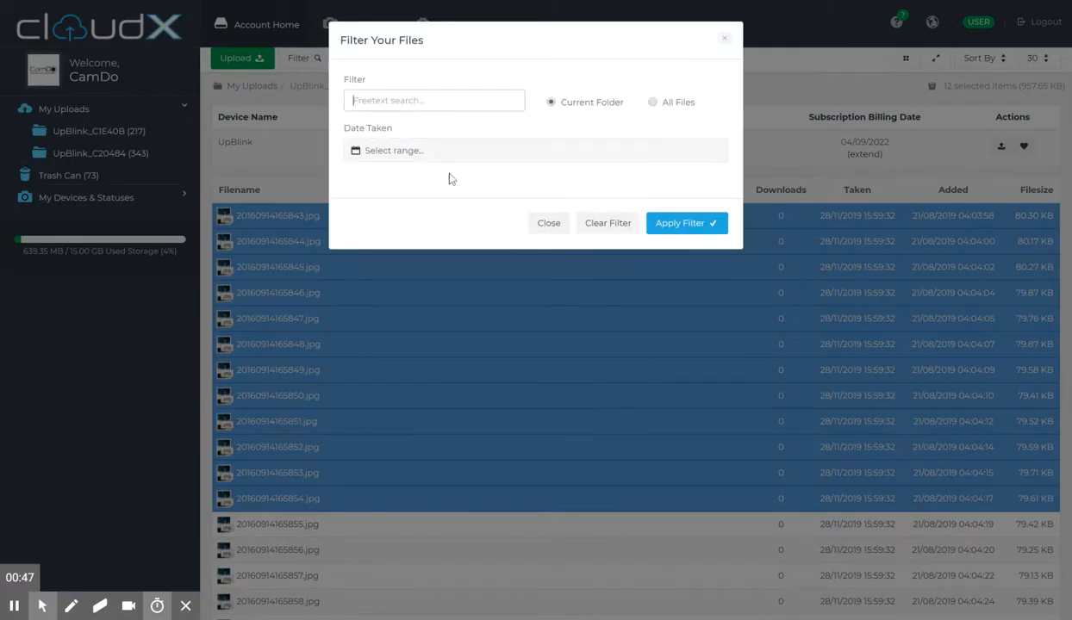
{"action": "left_click", "coordinate": [410, 153]}
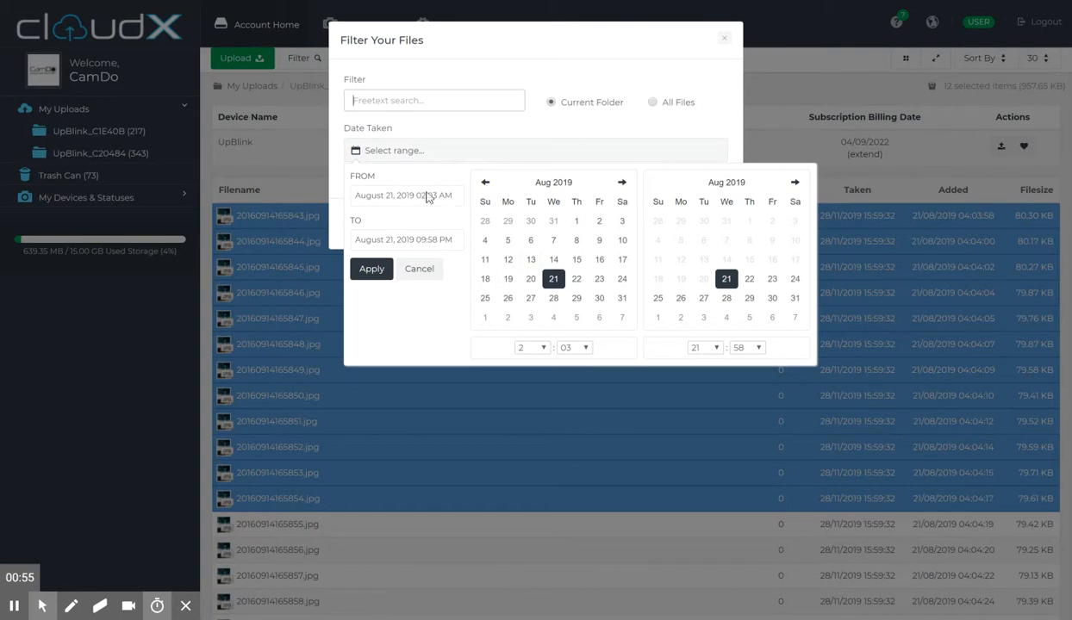
{"action": "left_click", "coordinate": [556, 280]}
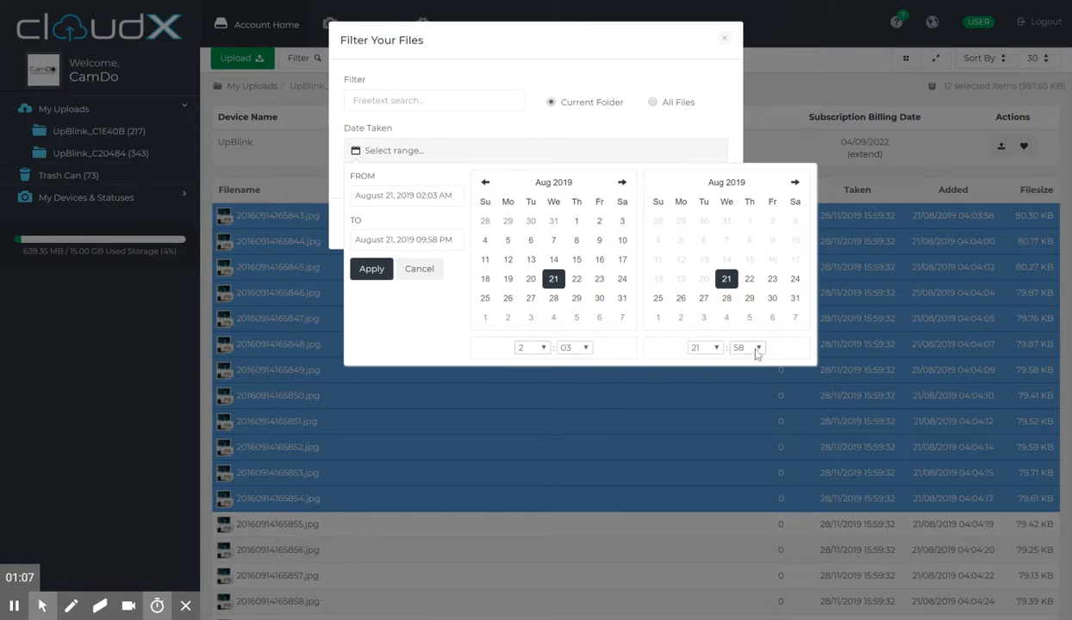
{"action": "left_click", "coordinate": [372, 270]}
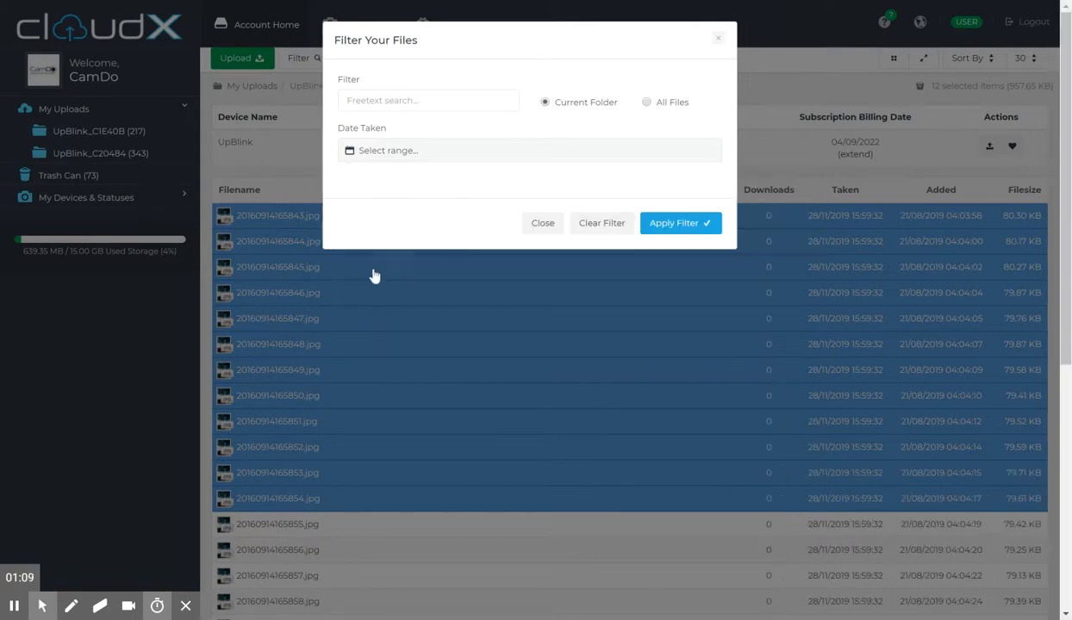
{"action": "left_click", "coordinate": [69, 575]}
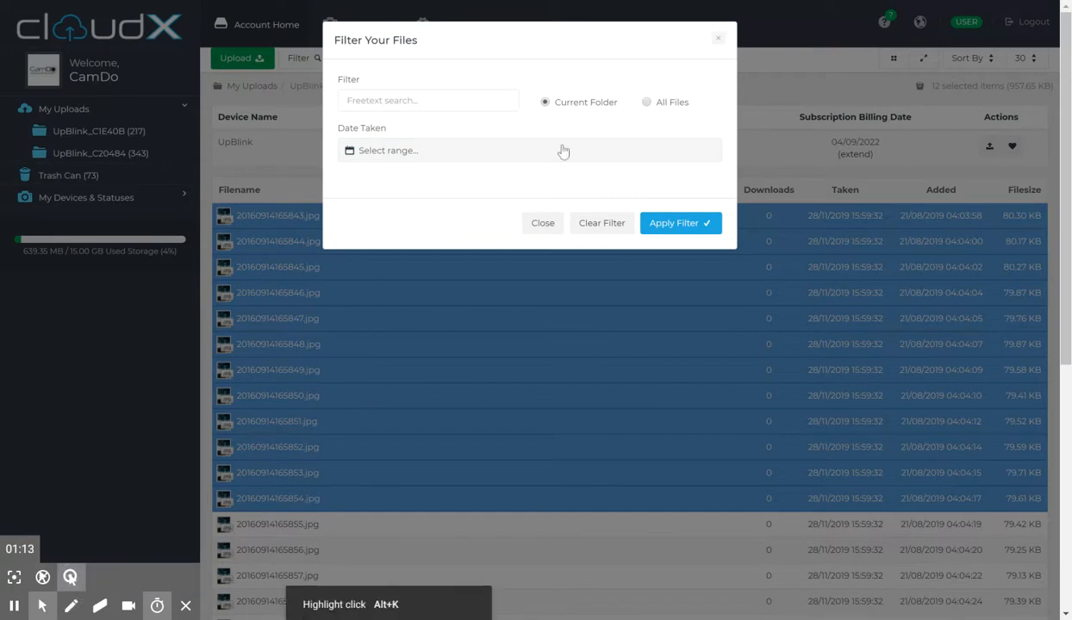
{"action": "left_click", "coordinate": [685, 228]}
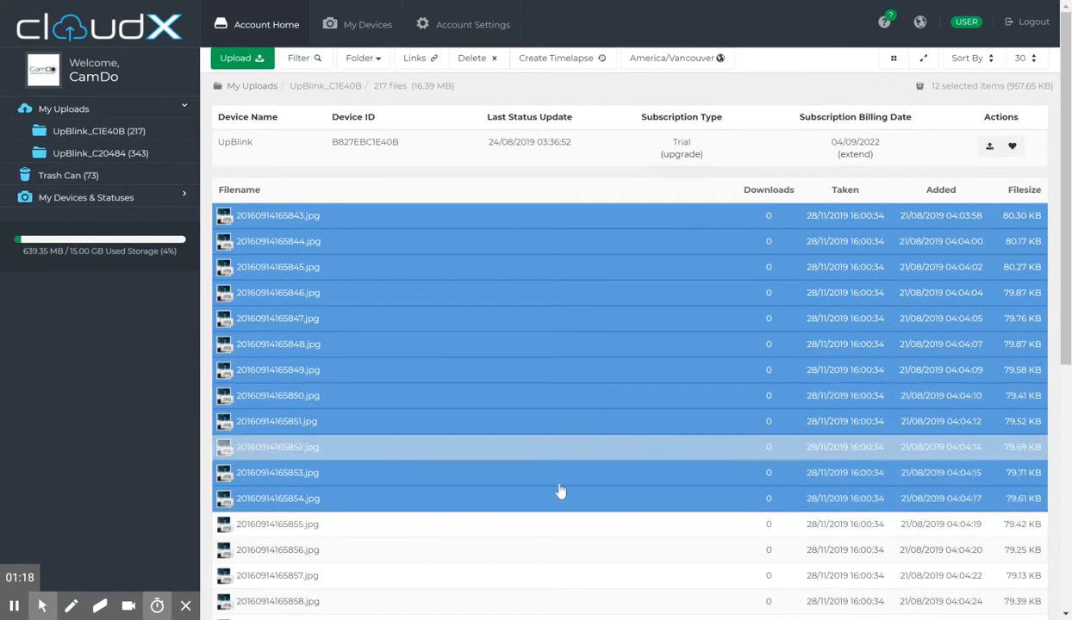
{"action": "scroll", "coordinate": [598, 462], "scroll_direction": "down", "scroll_amount": 4}
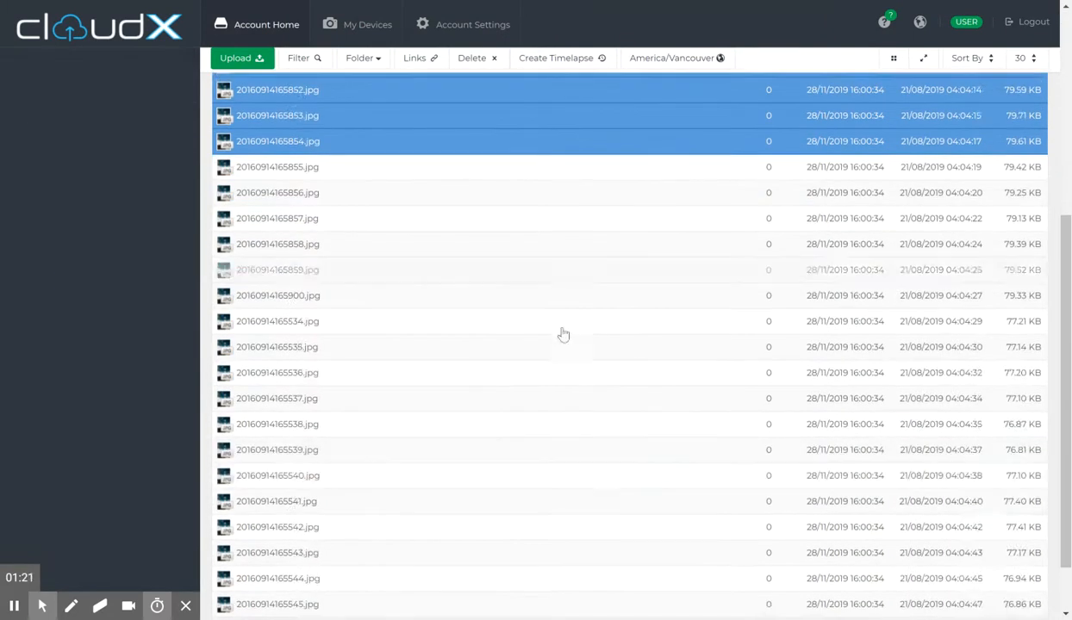
{"action": "scroll", "coordinate": [561, 344], "scroll_direction": "up", "scroll_amount": 4}
{"action": "scroll", "coordinate": [560, 344], "scroll_direction": "up", "scroll_amount": 1}
{"action": "left_click", "coordinate": [598, 179]}
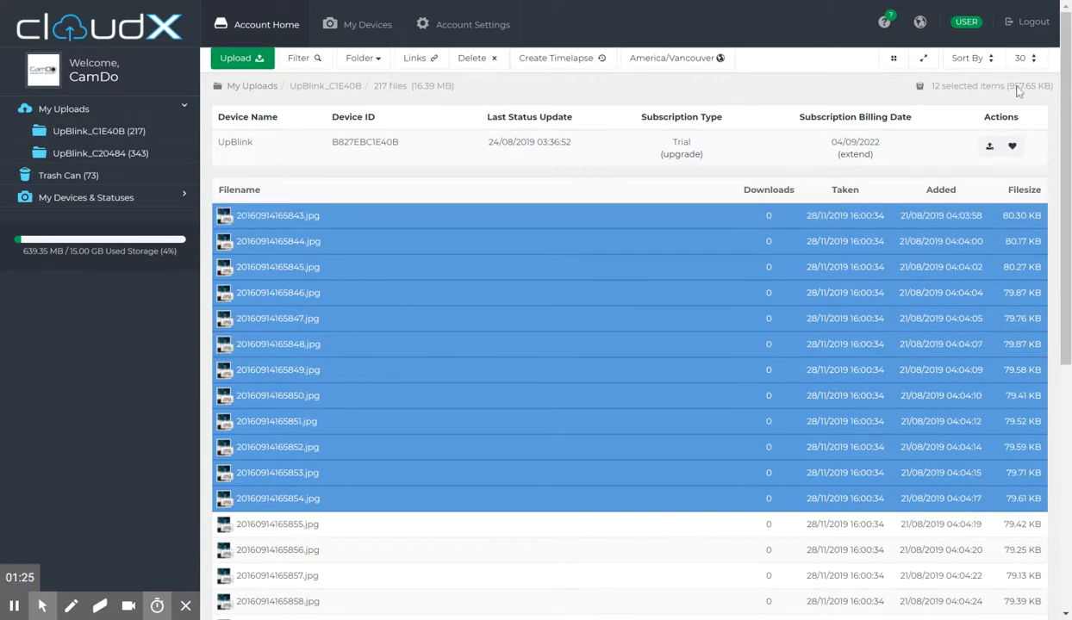
Step: Show the images as thumbnails and select all items on the current page
{"action": "left_click", "coordinate": [892, 58]}
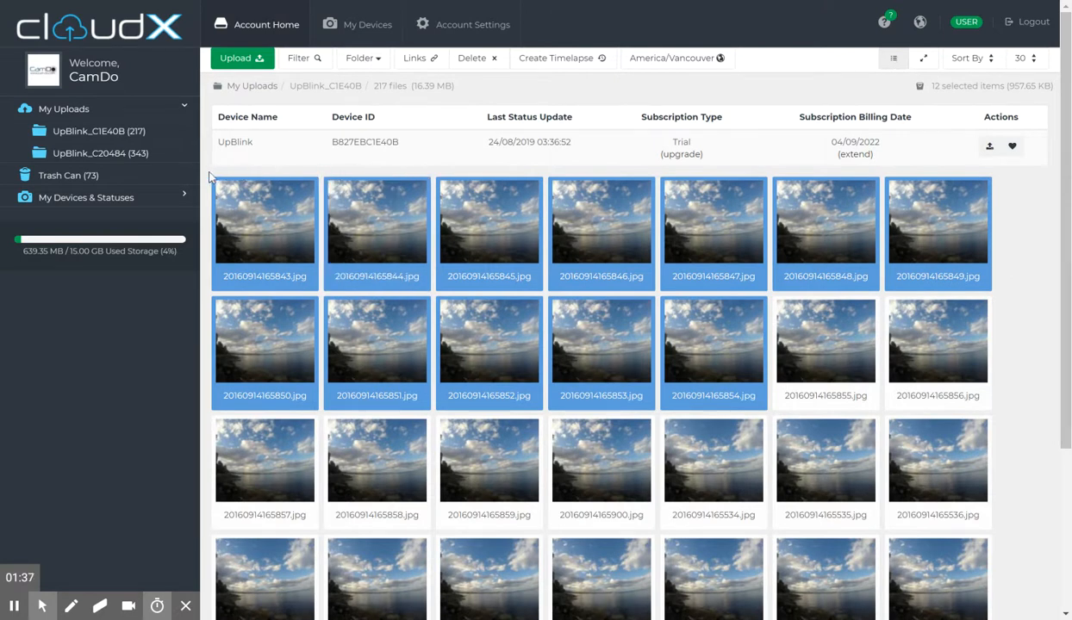
{"action": "left_click_drag", "start_coordinate": [208, 172], "coordinate": [719, 411]}
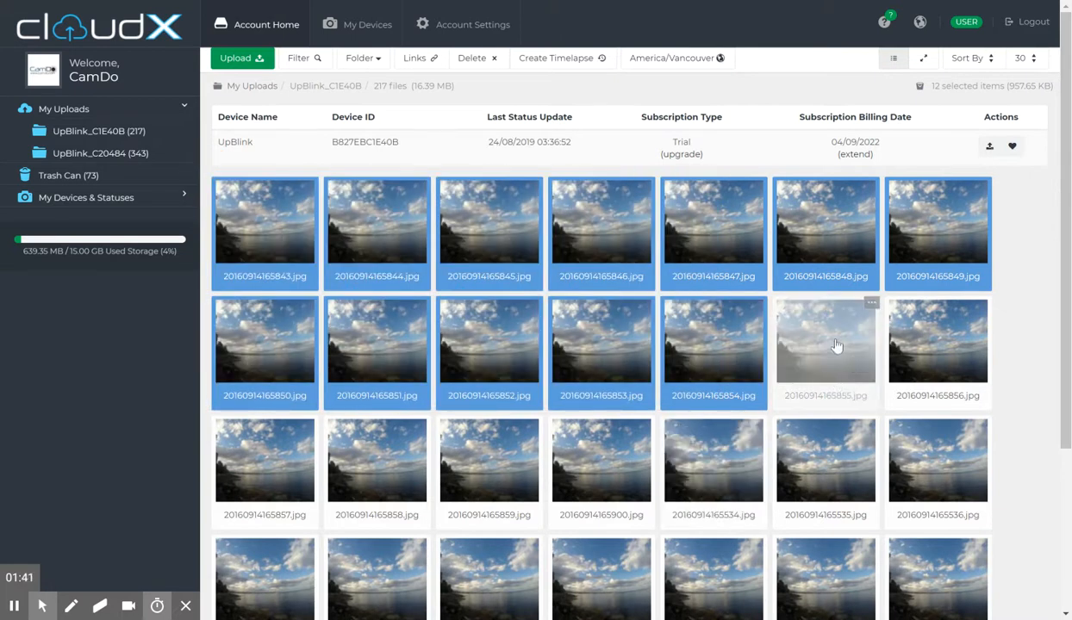
{"action": "right_click", "coordinate": [548, 177]}
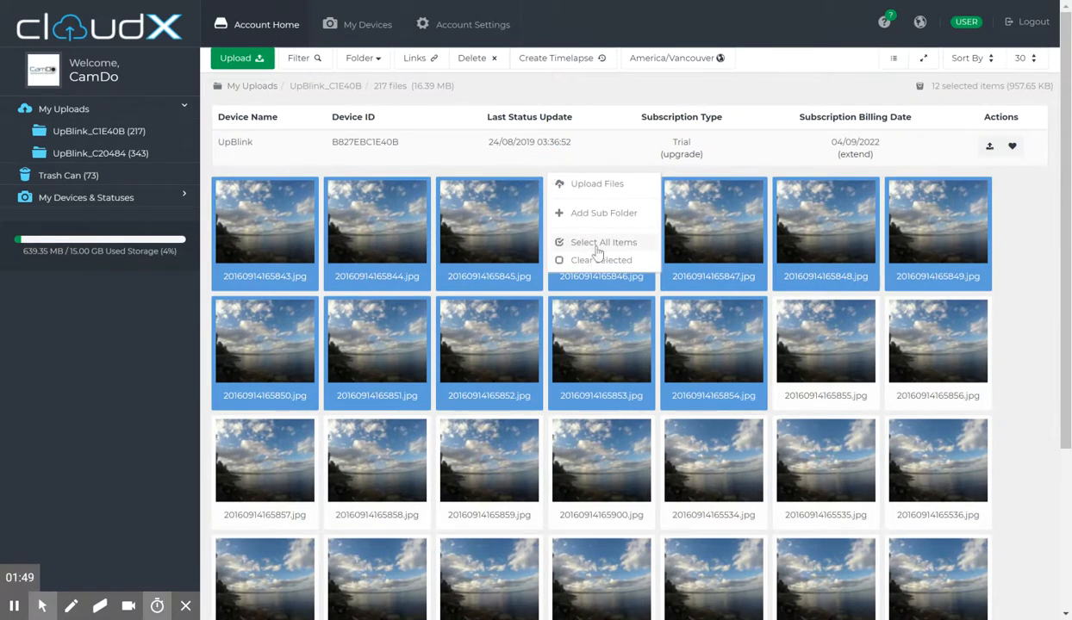
{"action": "left_click", "coordinate": [595, 242]}
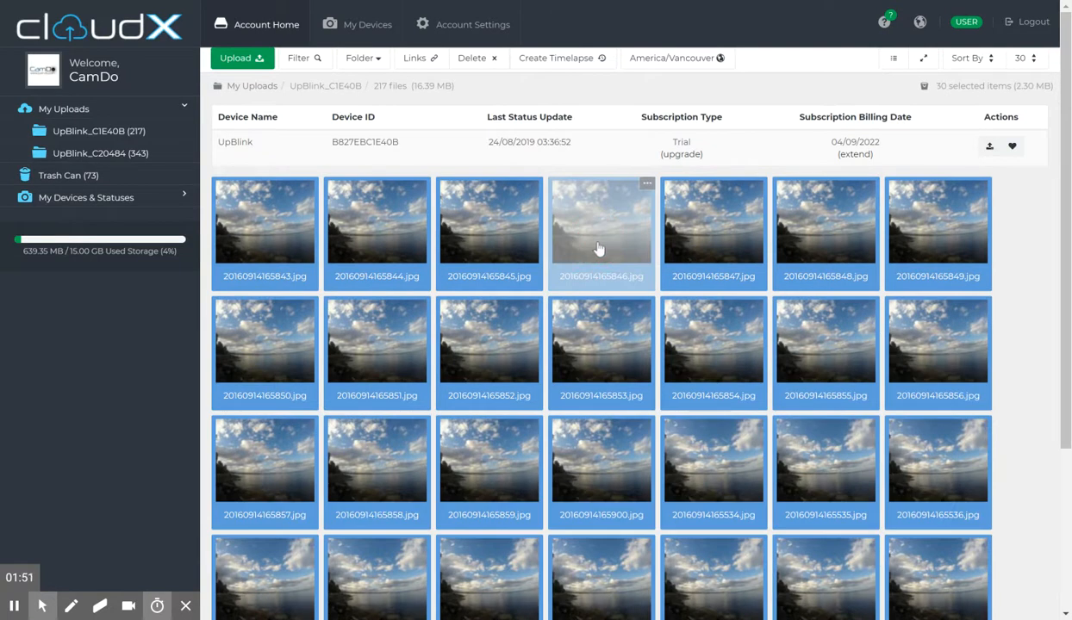
Step: Show the folder in list view with 250 items per page and select all of its images
{"action": "left_click", "coordinate": [1024, 57]}
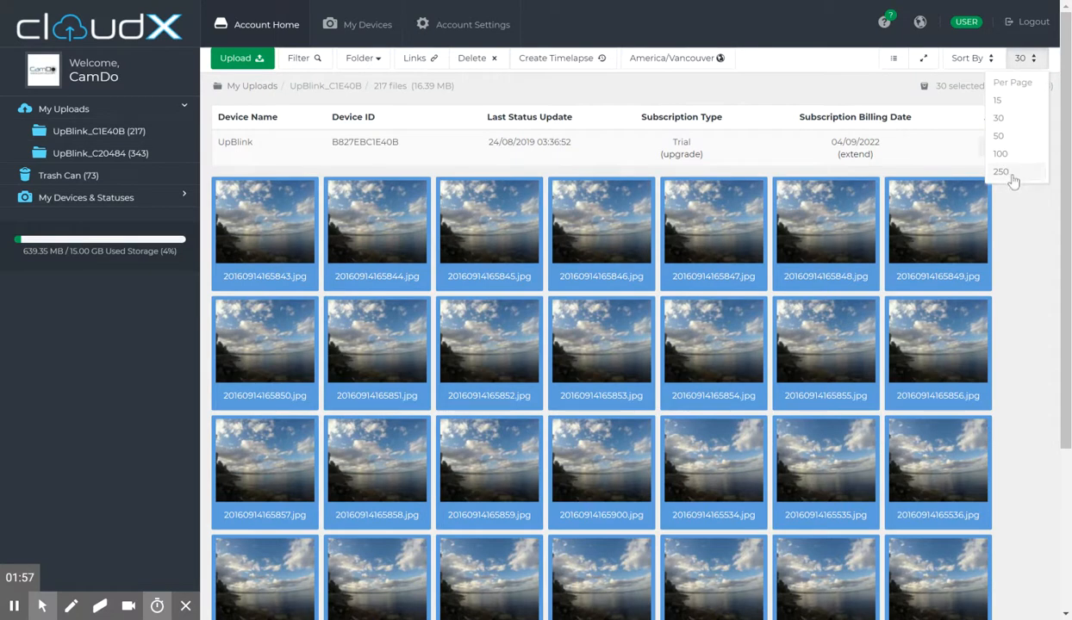
{"action": "left_click", "coordinate": [893, 59]}
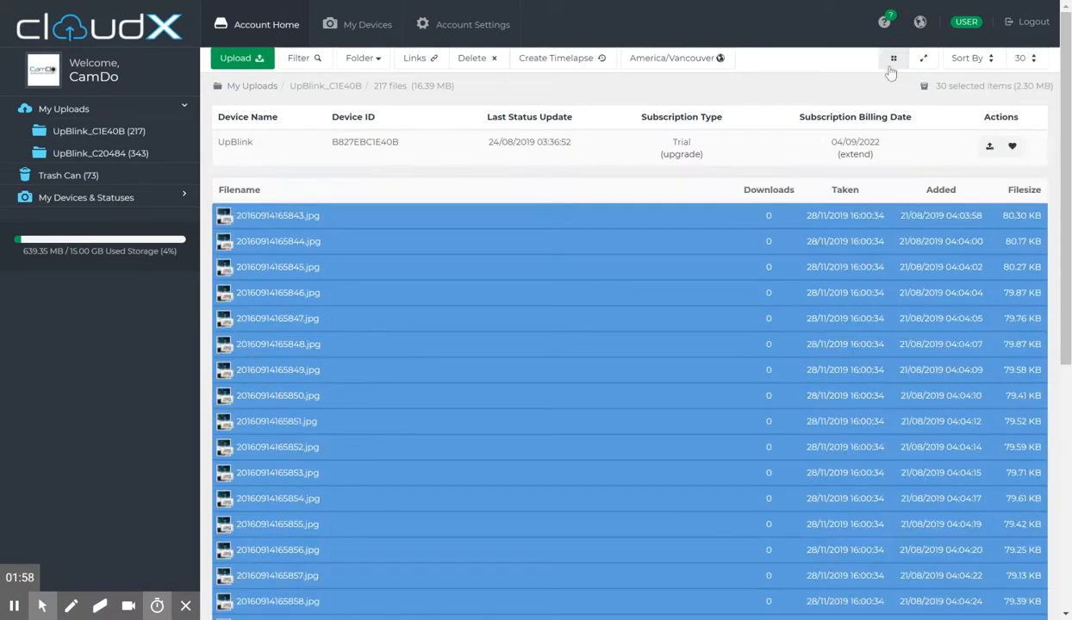
{"action": "left_click", "coordinate": [1034, 57]}
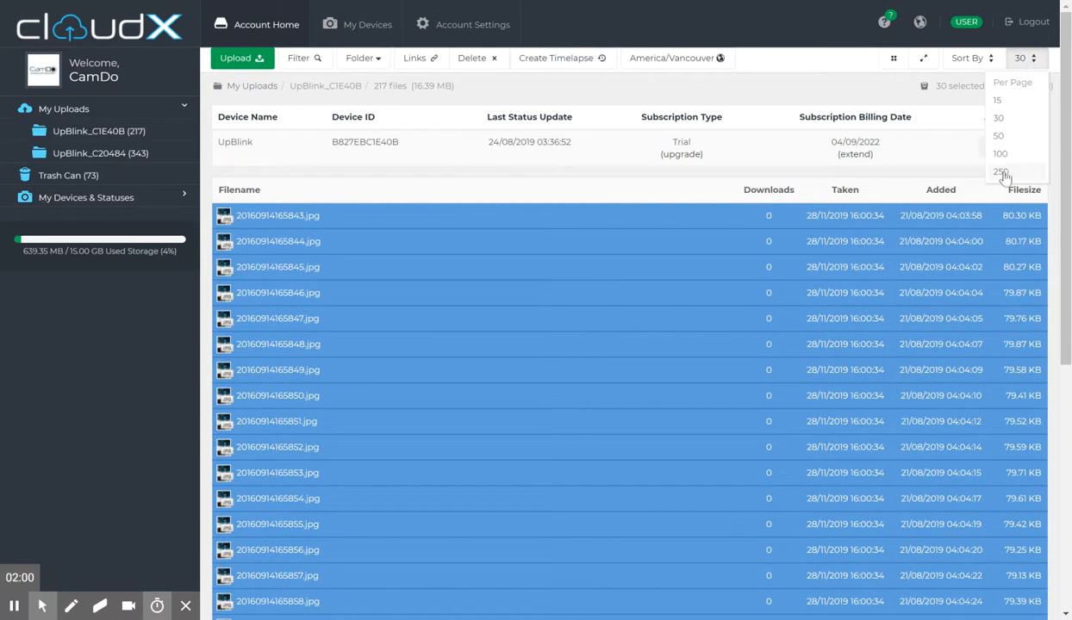
{"action": "left_click", "coordinate": [977, 170]}
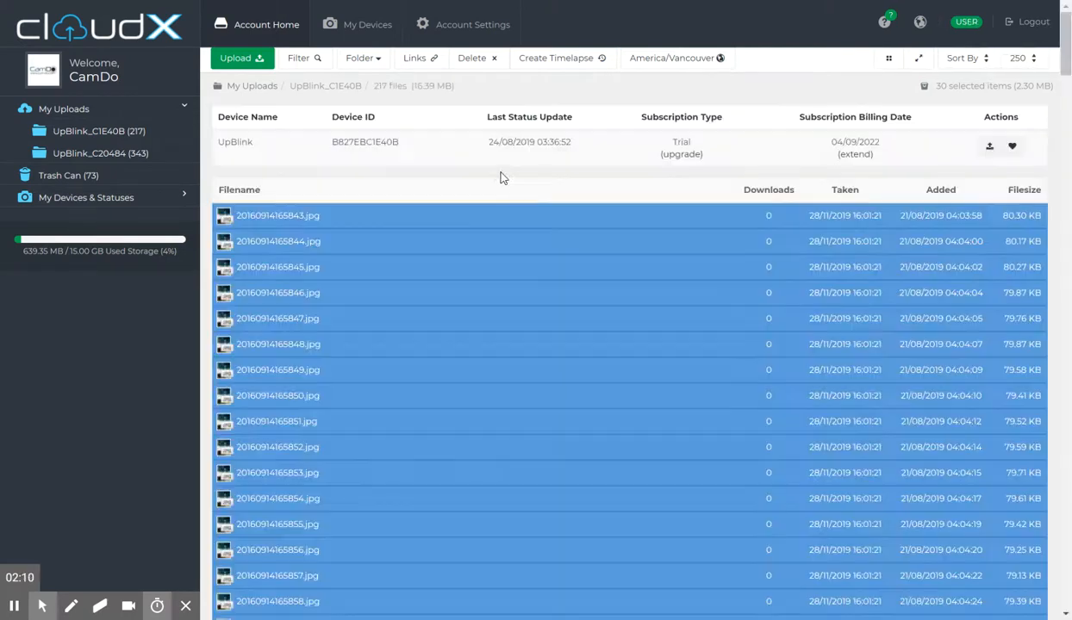
{"action": "scroll", "coordinate": [586, 262], "scroll_direction": "down", "scroll_amount": 9}
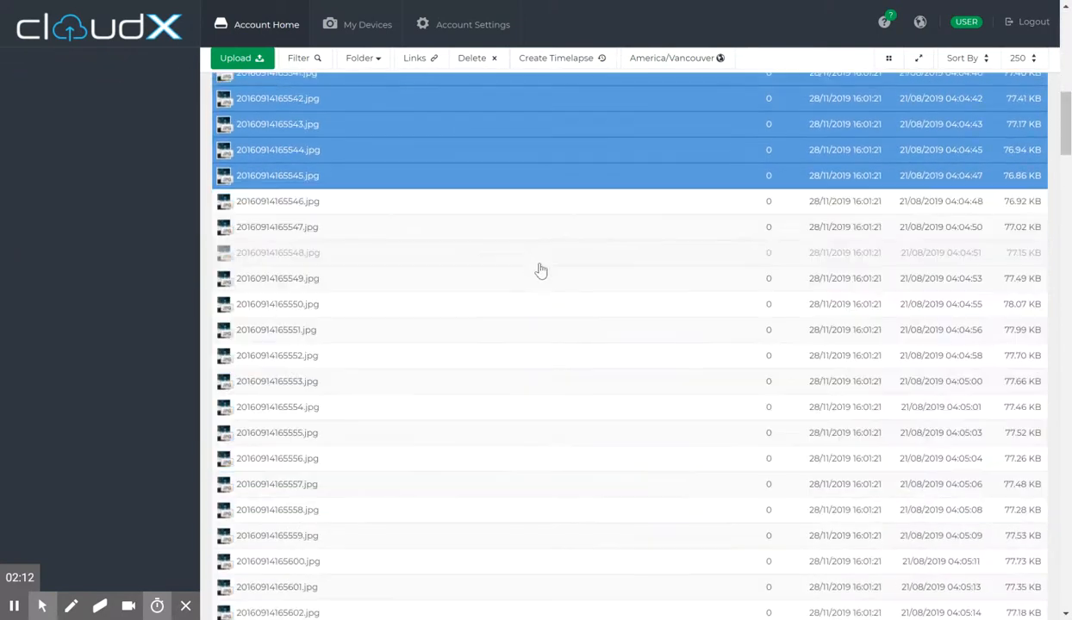
{"action": "right_click", "coordinate": [204, 212]}
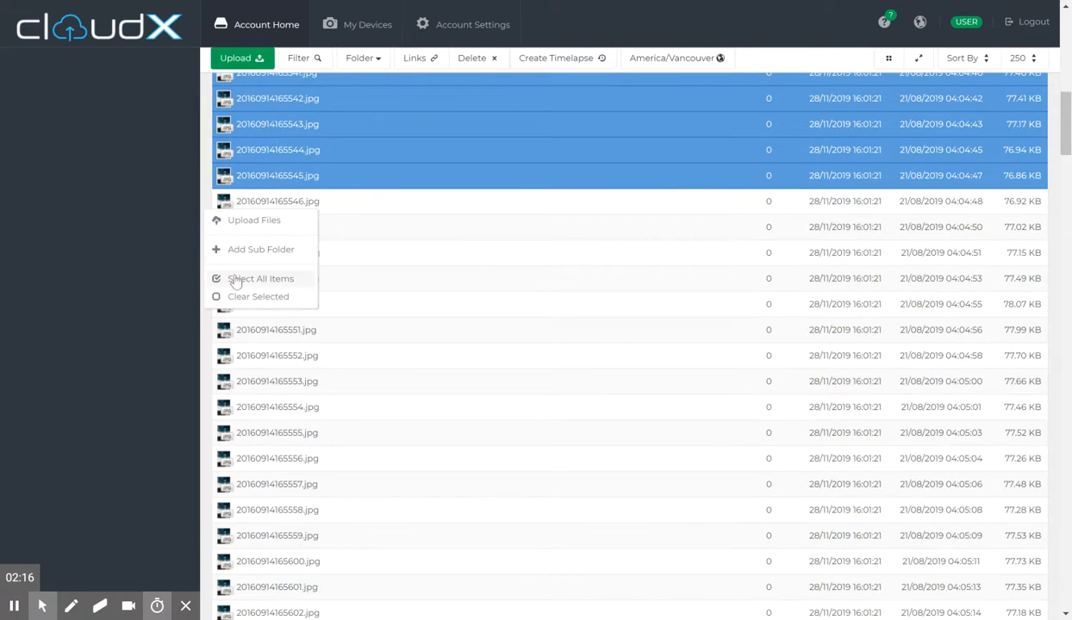
{"action": "left_click", "coordinate": [237, 284]}
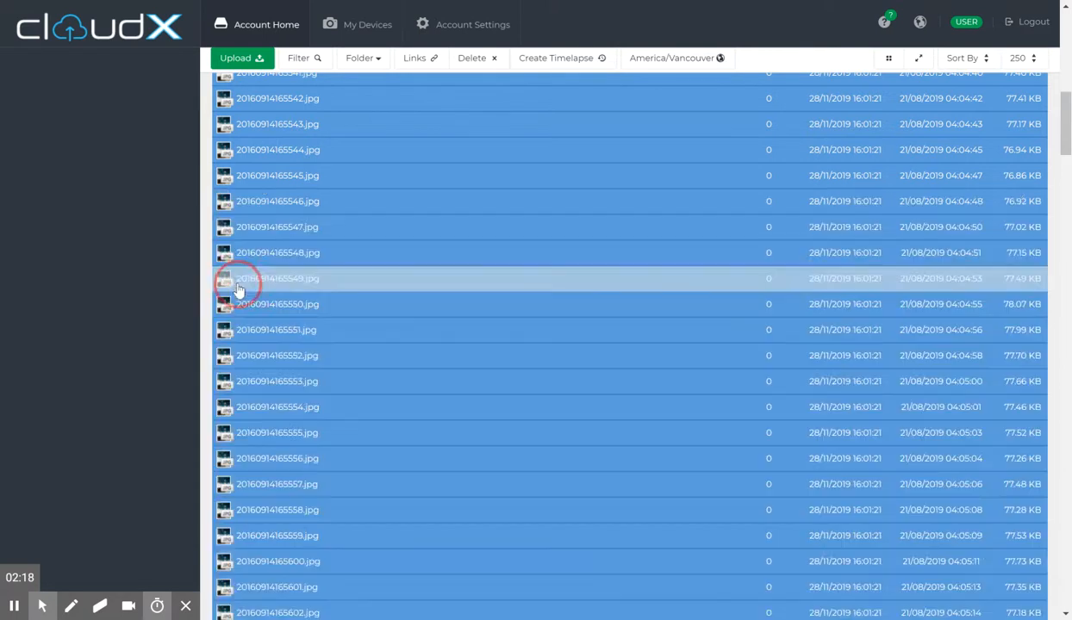
{"action": "scroll", "coordinate": [400, 229], "scroll_direction": "up", "scroll_amount": 10}
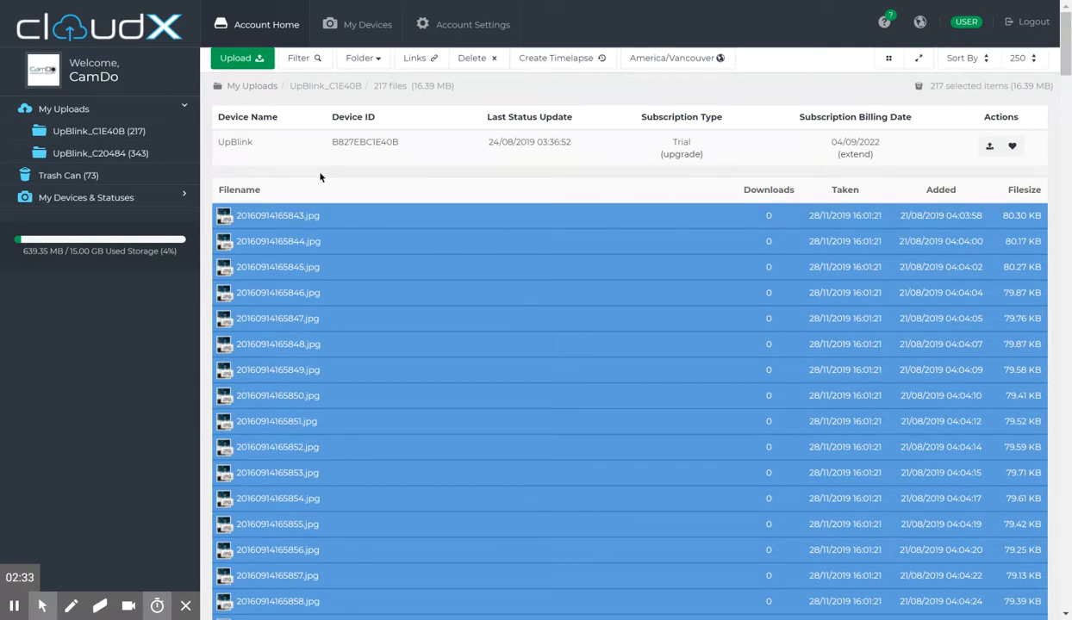
Step: Add a private folder named download inside UpBlink_C1E40B and move all selected images into it
{"action": "left_click", "coordinate": [360, 58]}
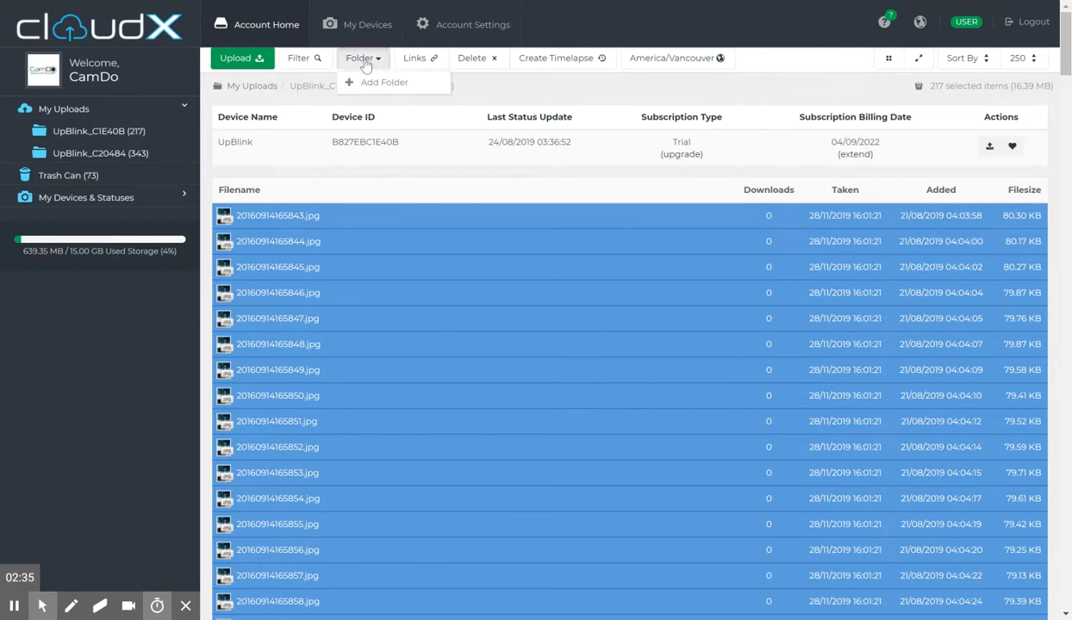
{"action": "left_click", "coordinate": [382, 90]}
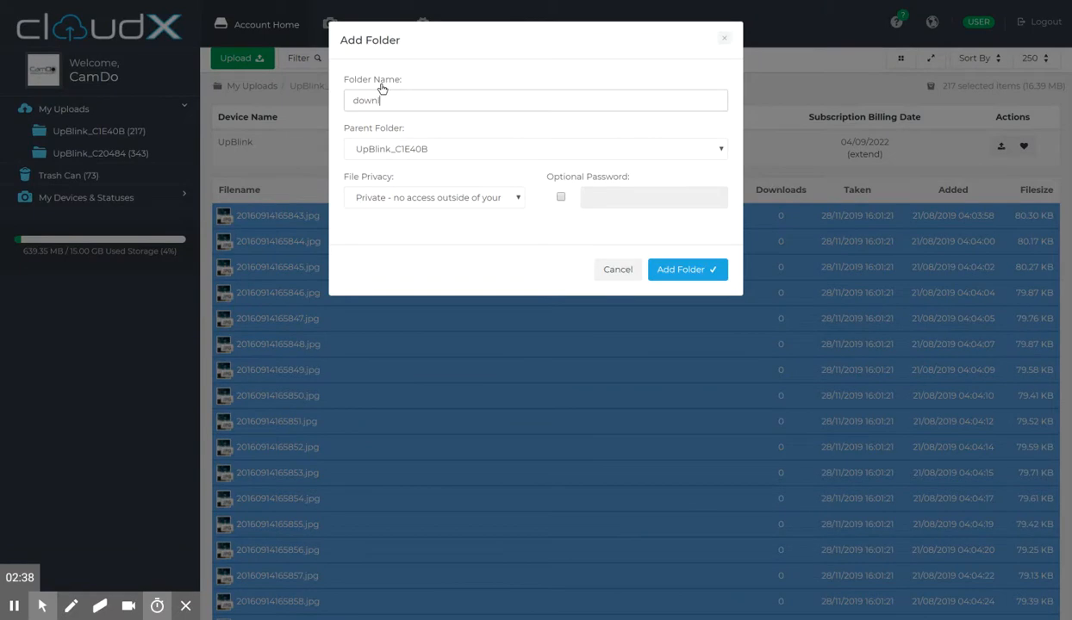
{"action": "left_click", "coordinate": [677, 270]}
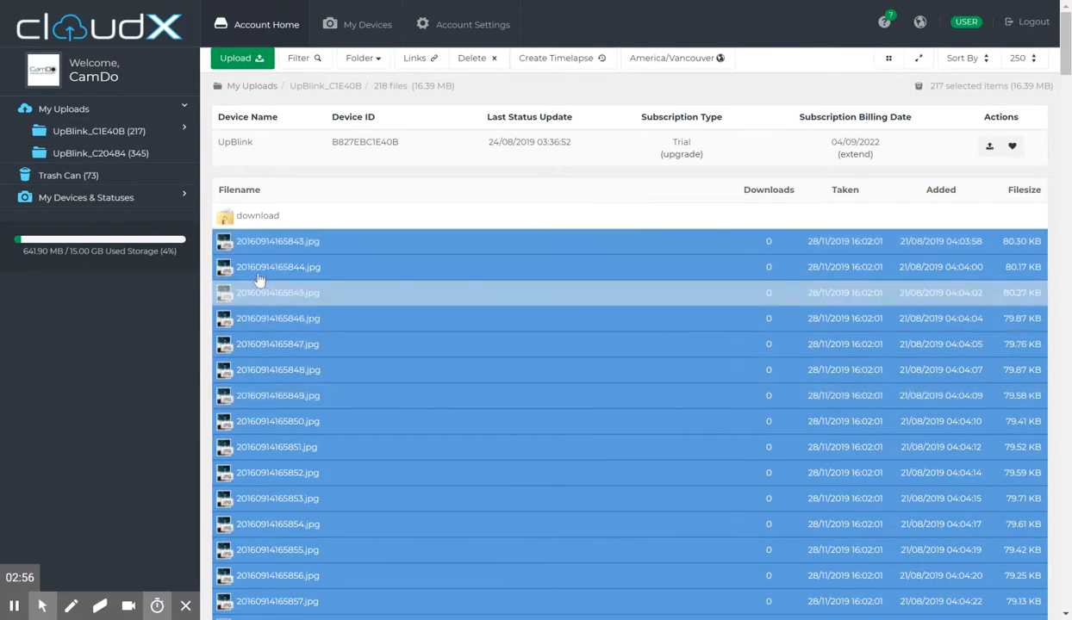
{"action": "left_click_drag", "start_coordinate": [274, 248], "coordinate": [234, 216]}
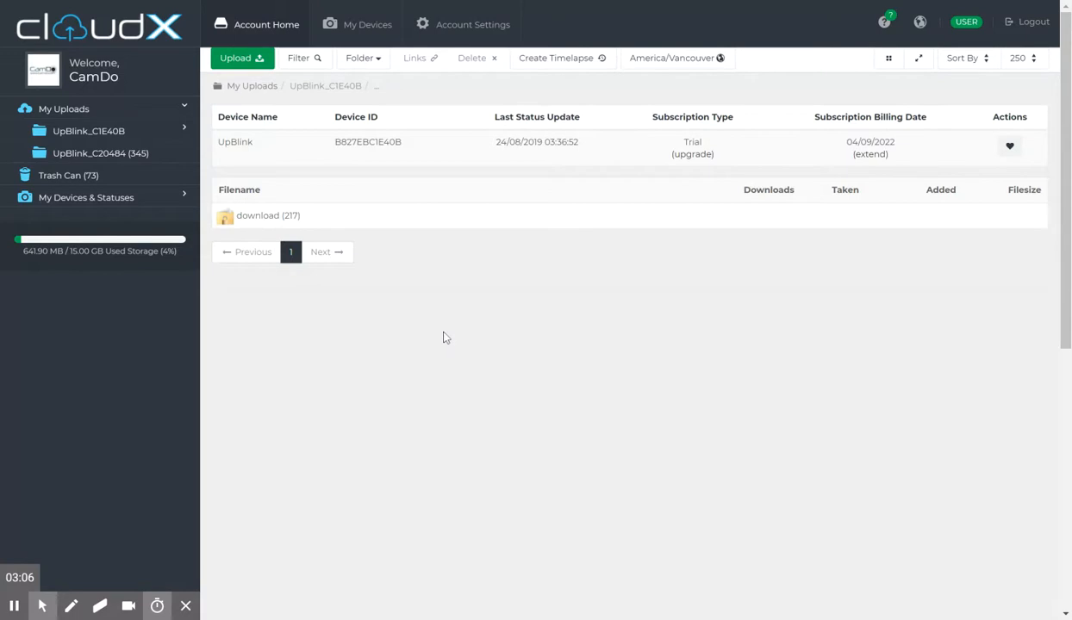
Step: View the download folder's available actions, including Download All Files (Zip), without running any
{"action": "left_click", "coordinate": [278, 224]}
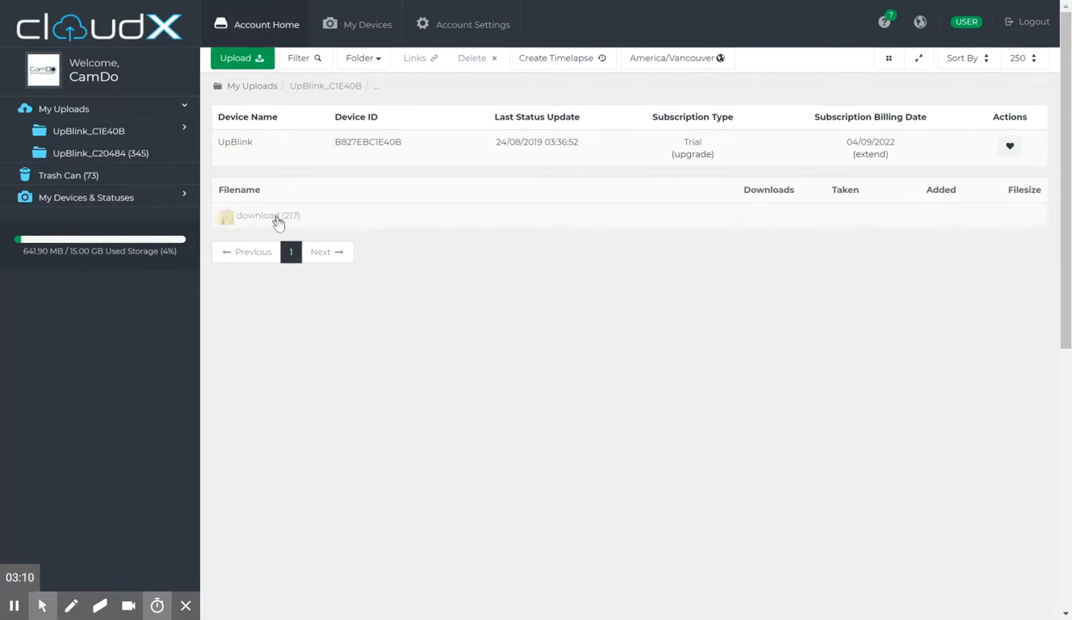
{"action": "right_click", "coordinate": [278, 224]}
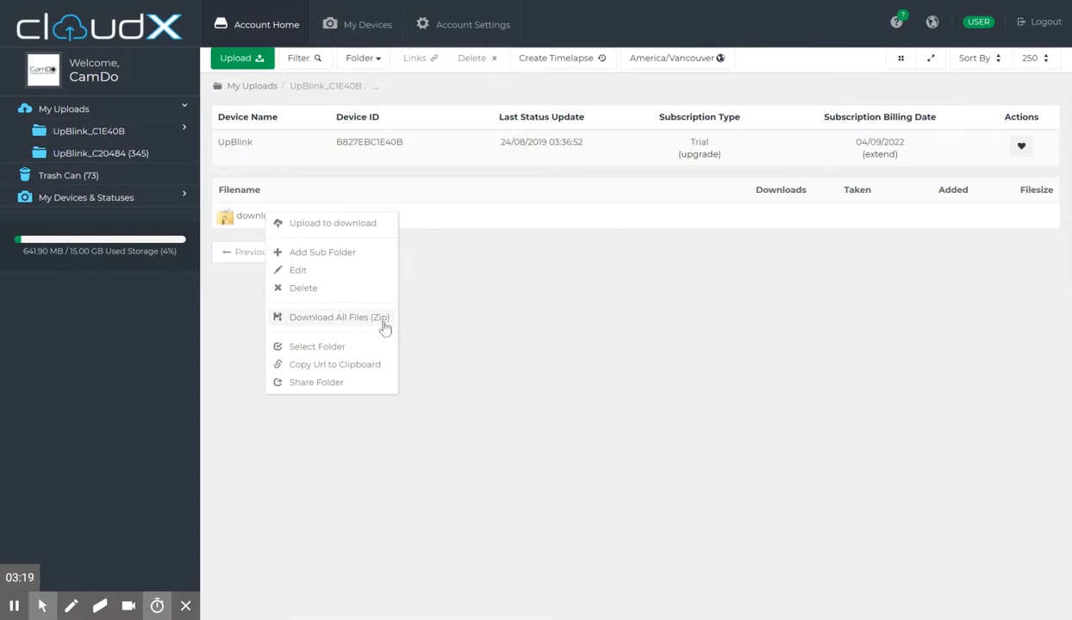
{"action": "left_click", "coordinate": [449, 312]}
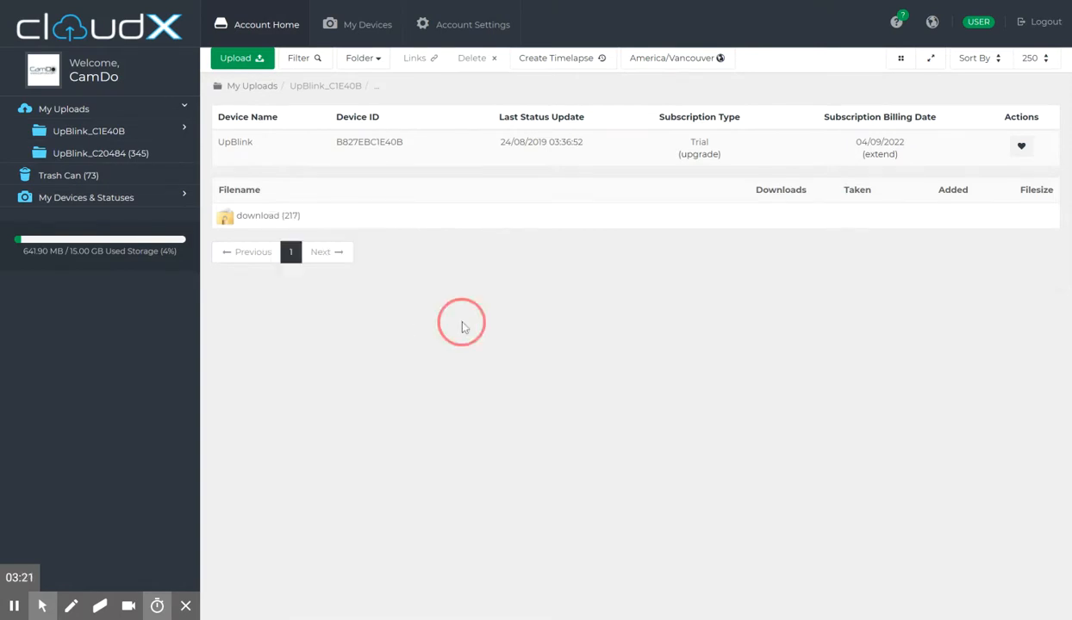
Step: Select all images in the download folder and move them back to the UpBlink_C1E40B folder
{"action": "left_click", "coordinate": [270, 211]}
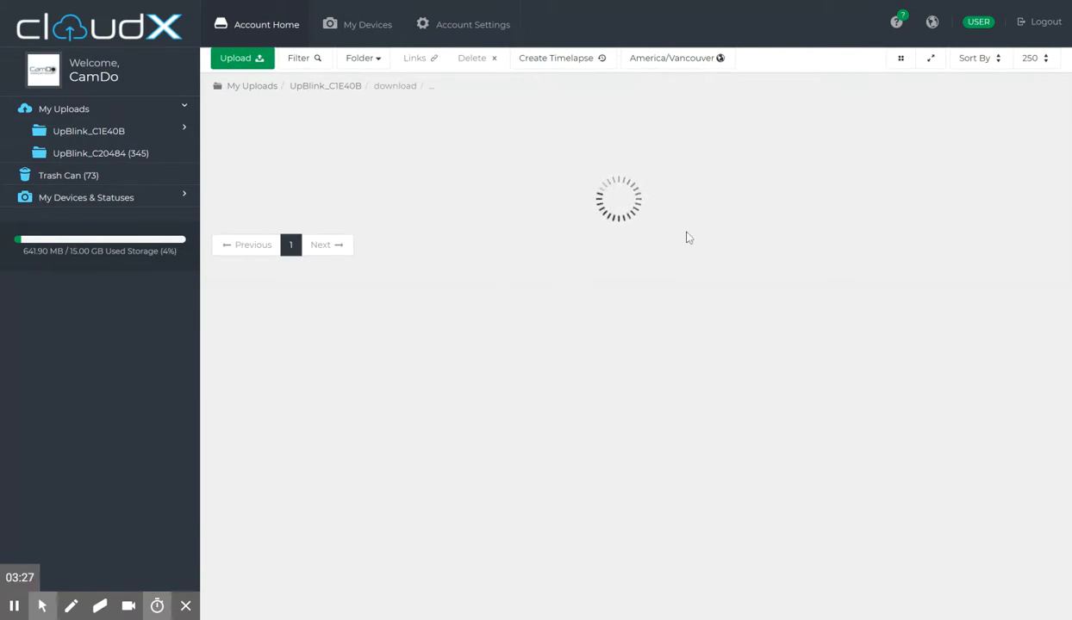
{"action": "left_click", "coordinate": [1038, 59]}
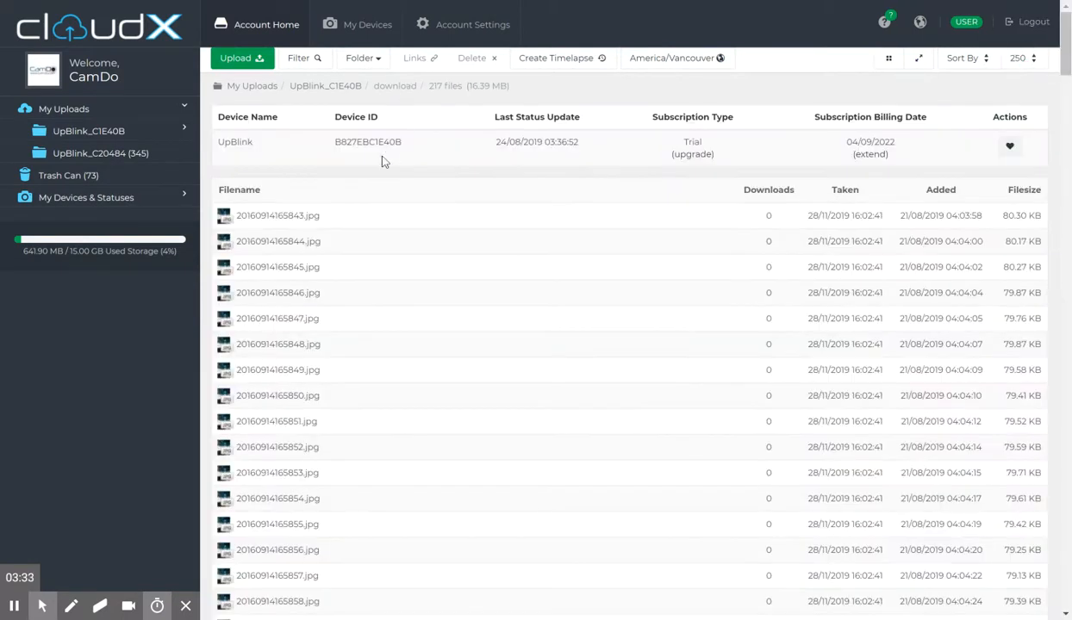
{"action": "right_click", "coordinate": [308, 174]}
{"action": "left_click", "coordinate": [353, 239]}
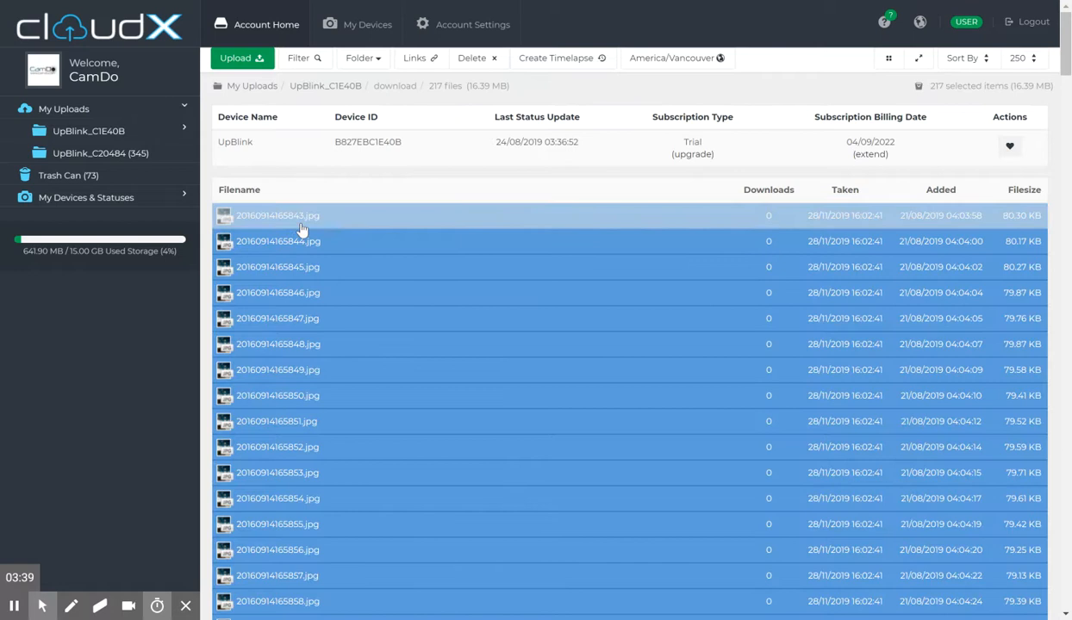
{"action": "left_click_drag", "start_coordinate": [284, 217], "coordinate": [105, 134]}
Step: Review the available actions for UpBlink_C1E40B, return to that folder, and check the same actions for its download subfolder
{"action": "right_click", "coordinate": [105, 134]}
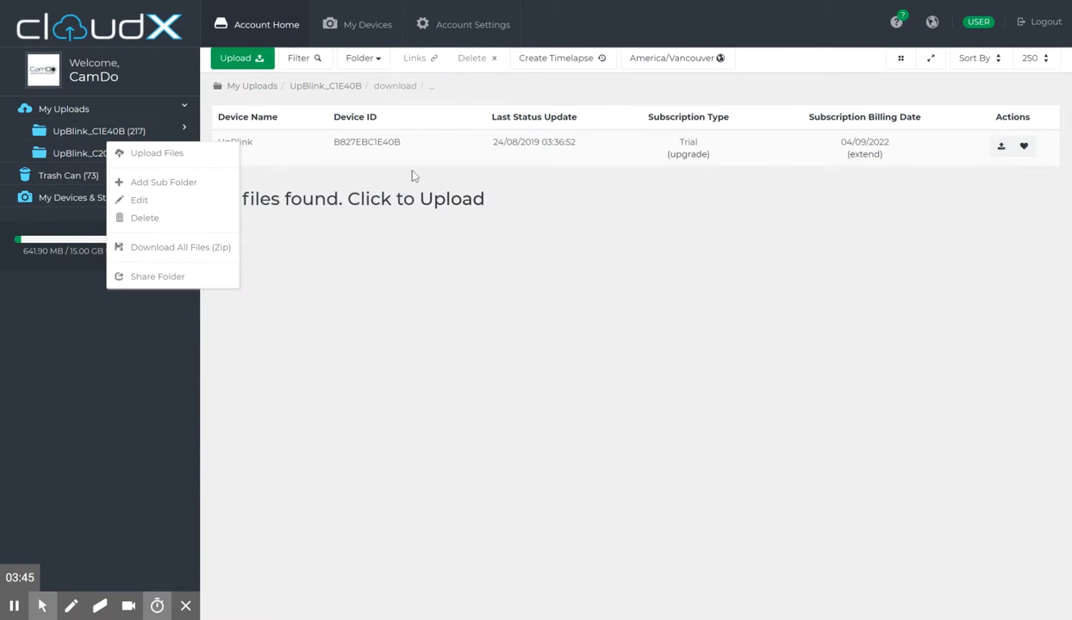
{"action": "left_click", "coordinate": [348, 89]}
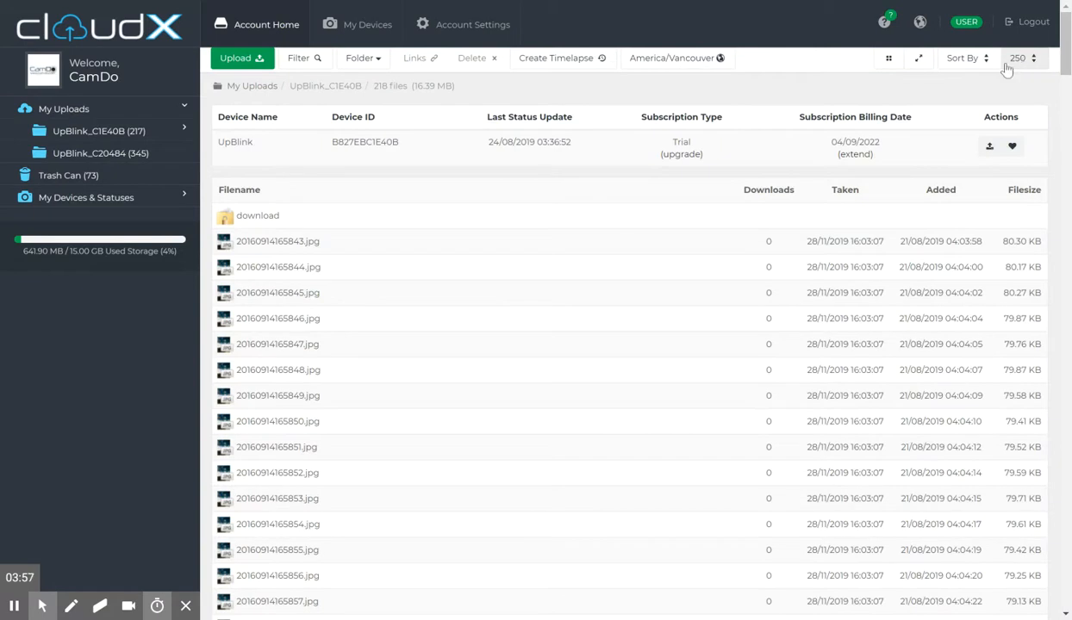
{"action": "right_click", "coordinate": [258, 222]}
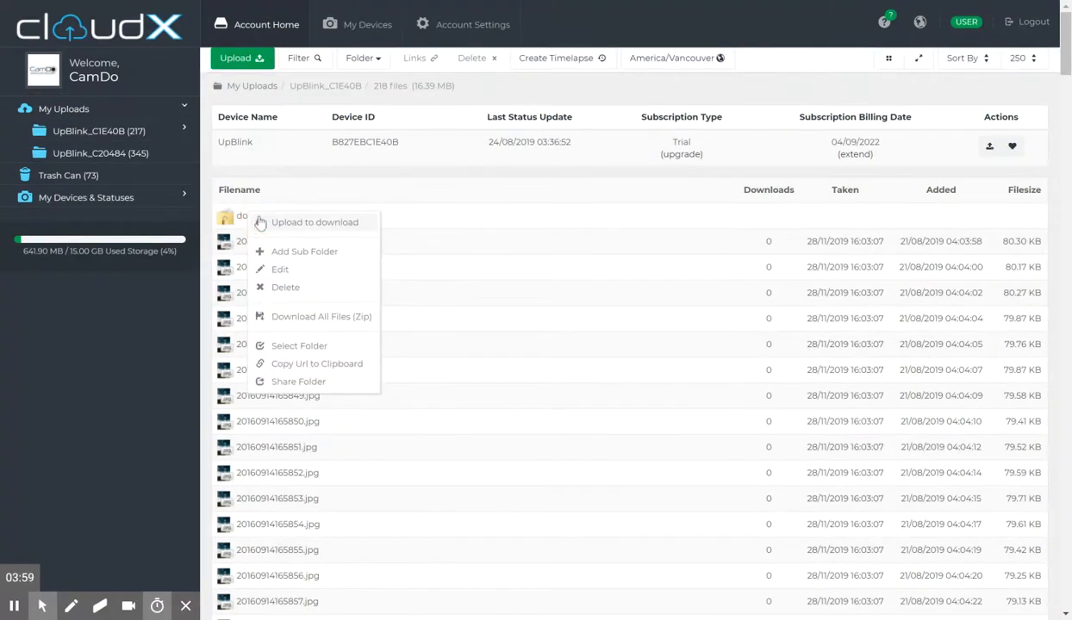
{"action": "left_click", "coordinate": [416, 200]}
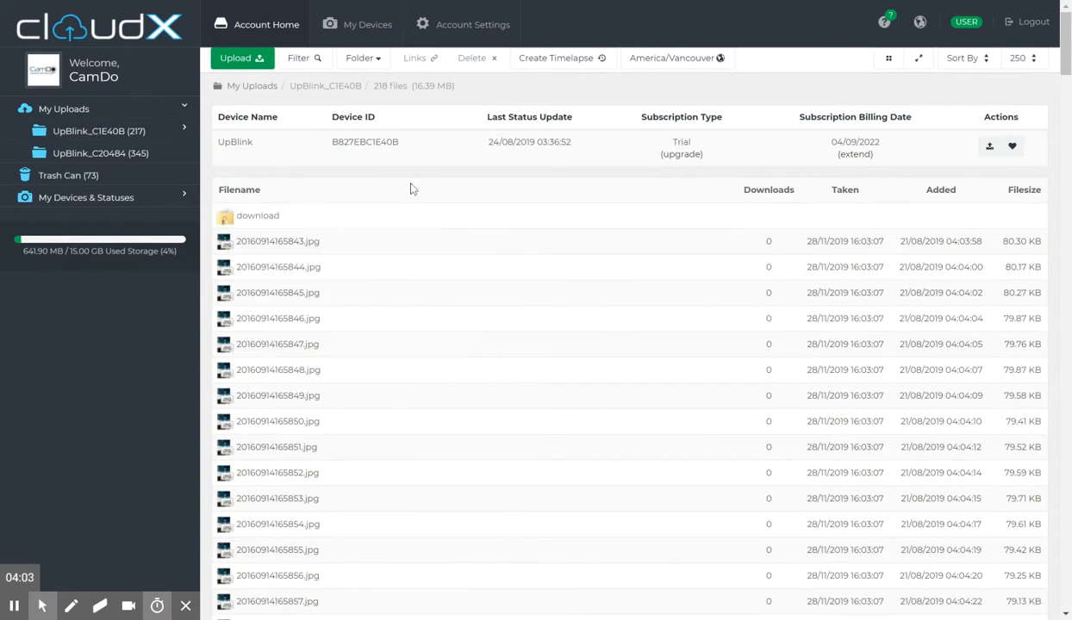